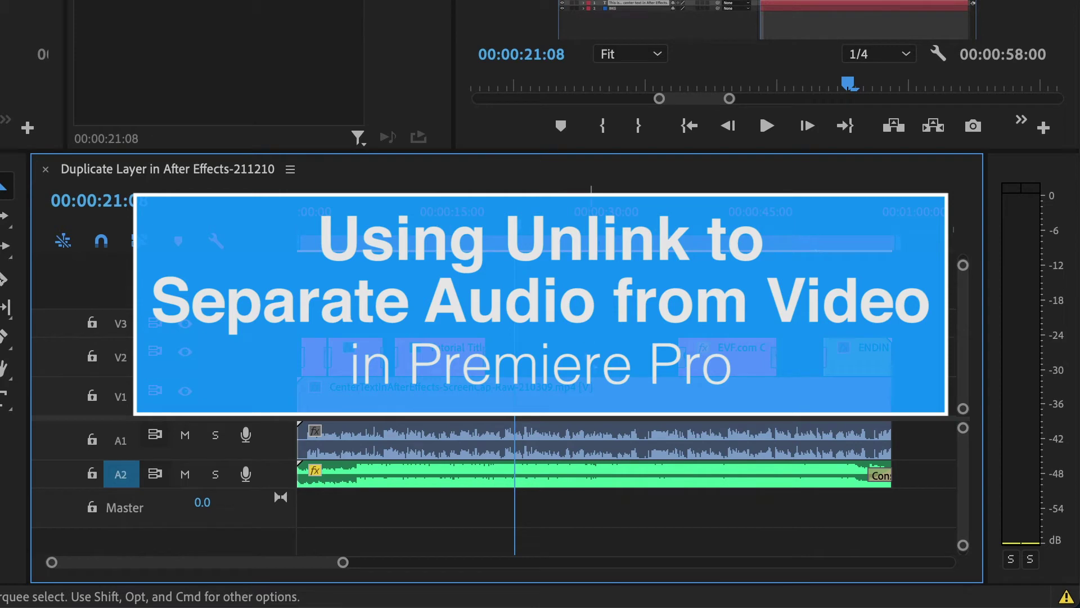
Step: Select the linked CenterTextInAfterEffects clip on the V1 track
click(585, 399)
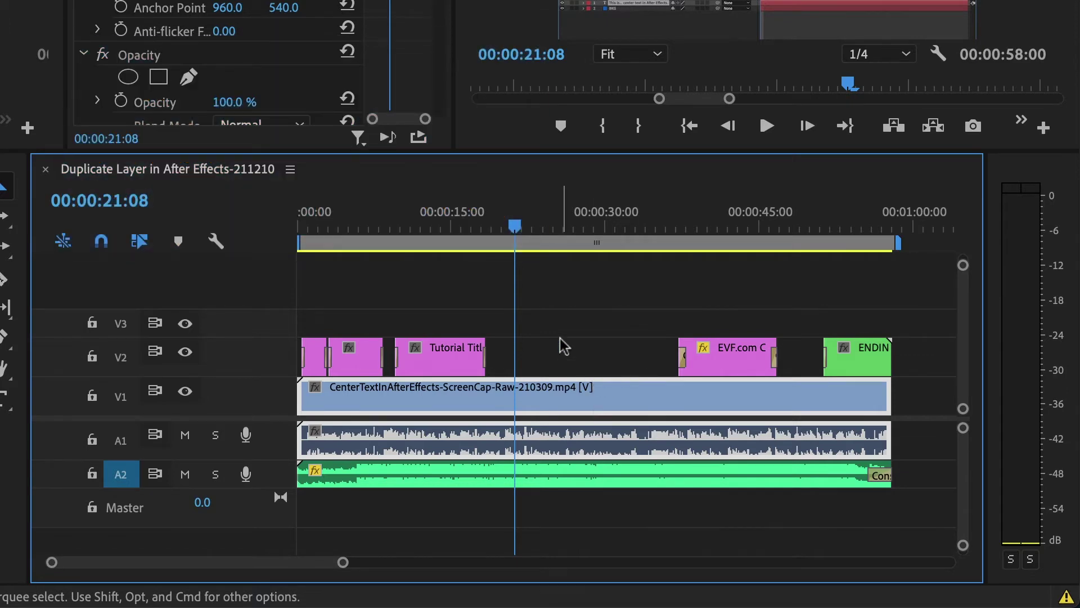
Step: Unlink the screen-capture clip with Cmd+L and confirm video selects separately from audio
key(cmd+l)
click(588, 413)
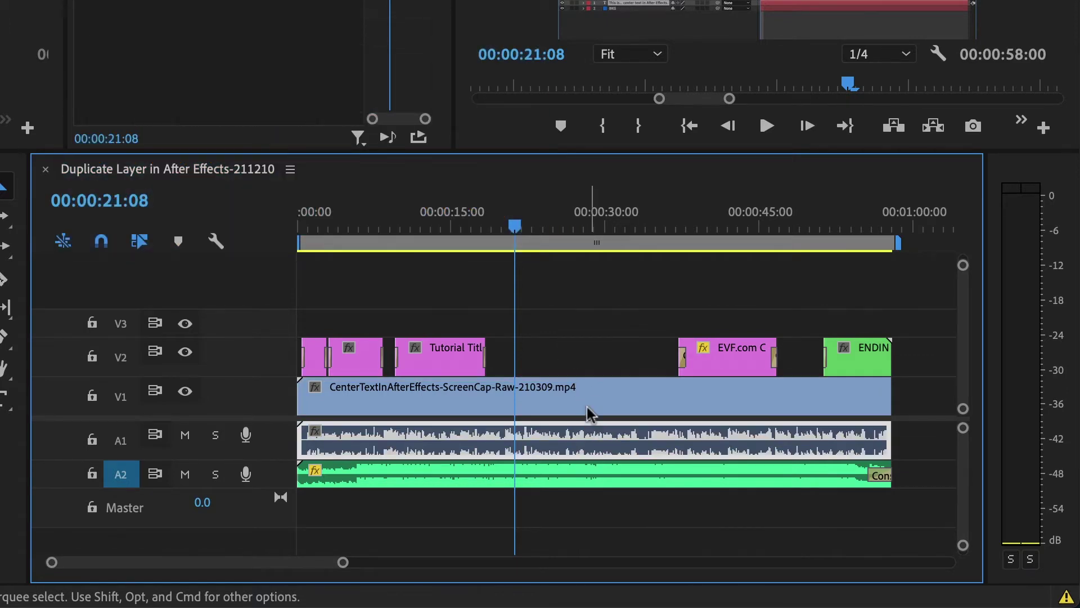
shift+click(589, 414)
click(593, 389)
shift+click(603, 434)
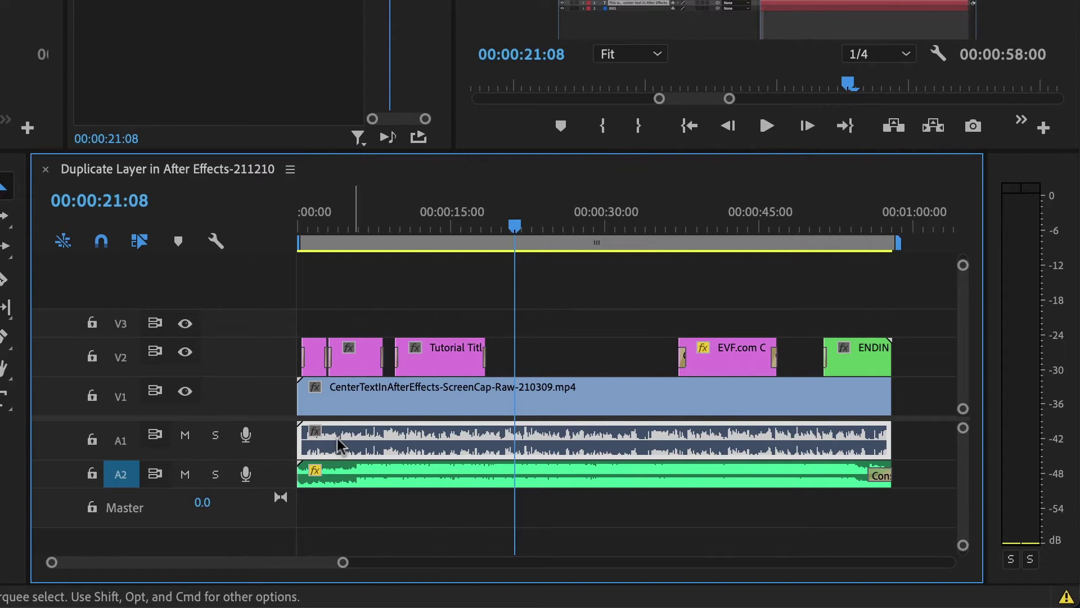
Step: Trim the start of the A1 audio alone, then undo the trim and deselect
drag(300, 442, 433, 440)
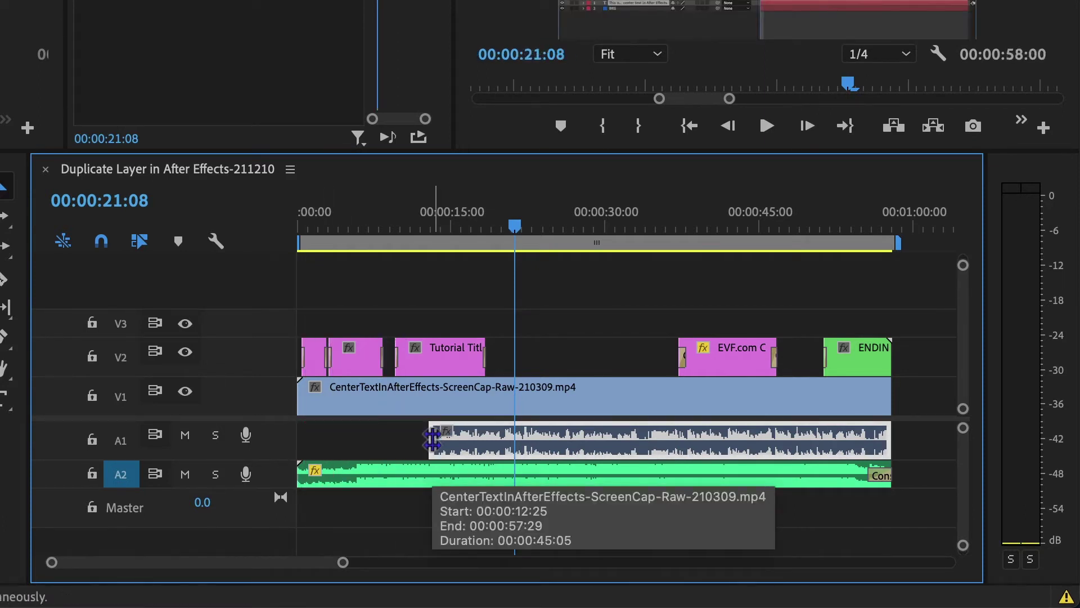
key(ctrl+z)
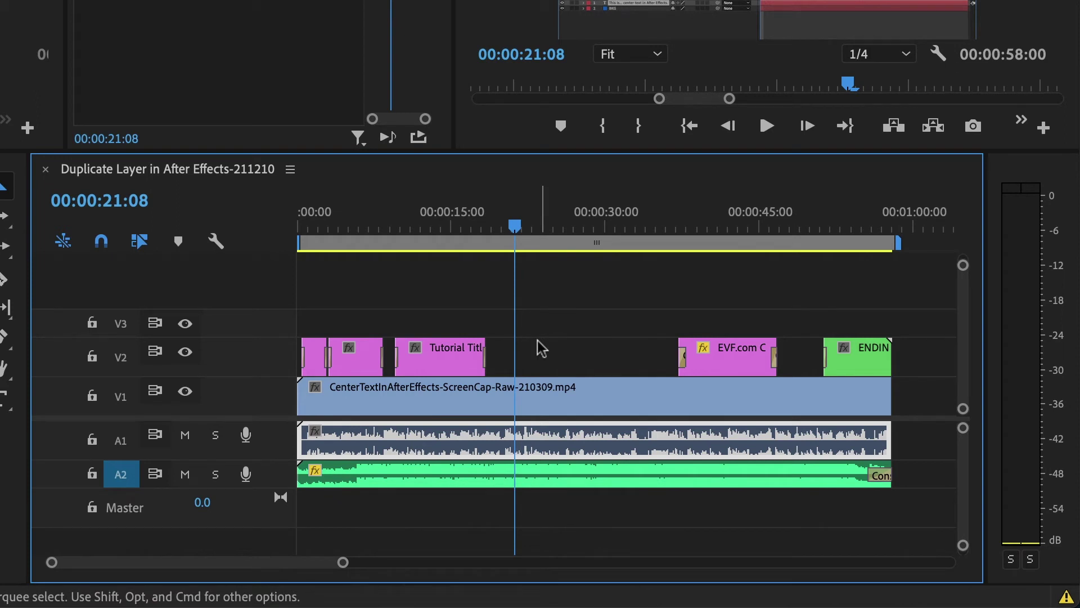
click(541, 347)
click(507, 304)
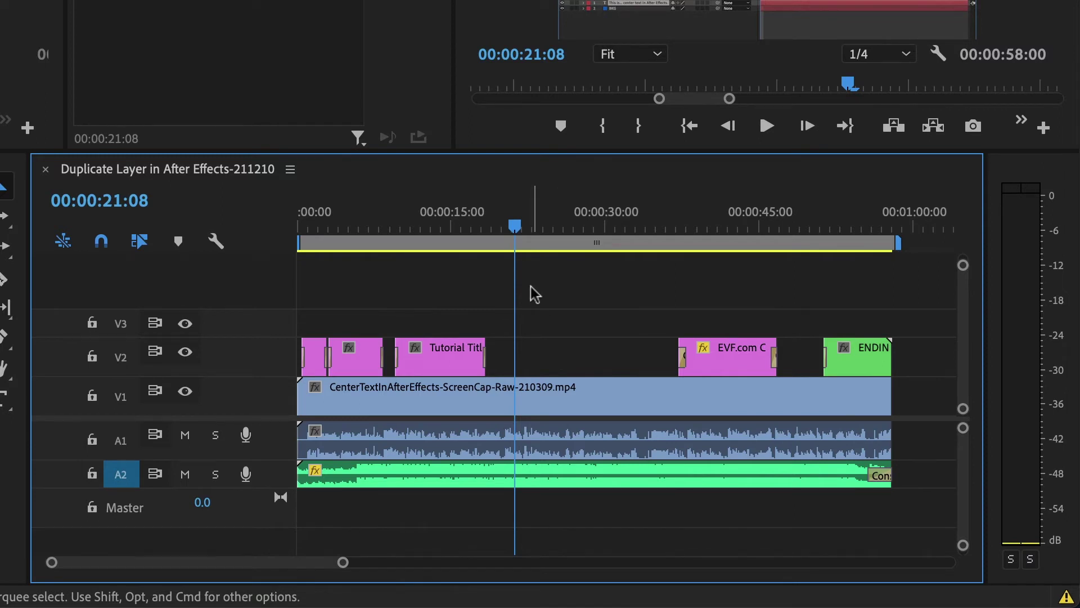
Step: Select the V1 video, A1 audio and green A2 music together and link them
click(595, 477)
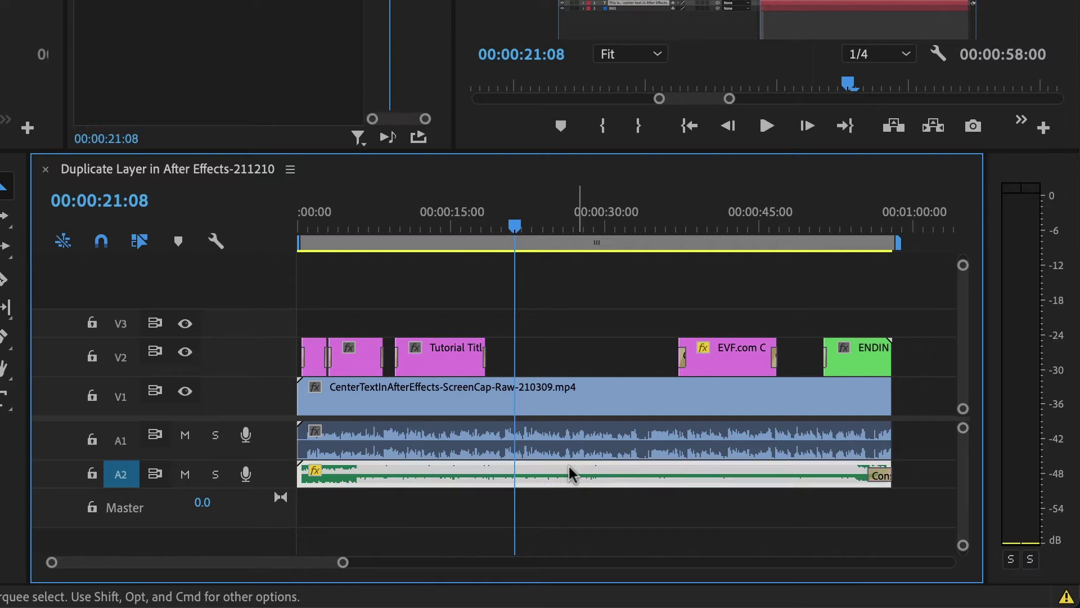
click(579, 513)
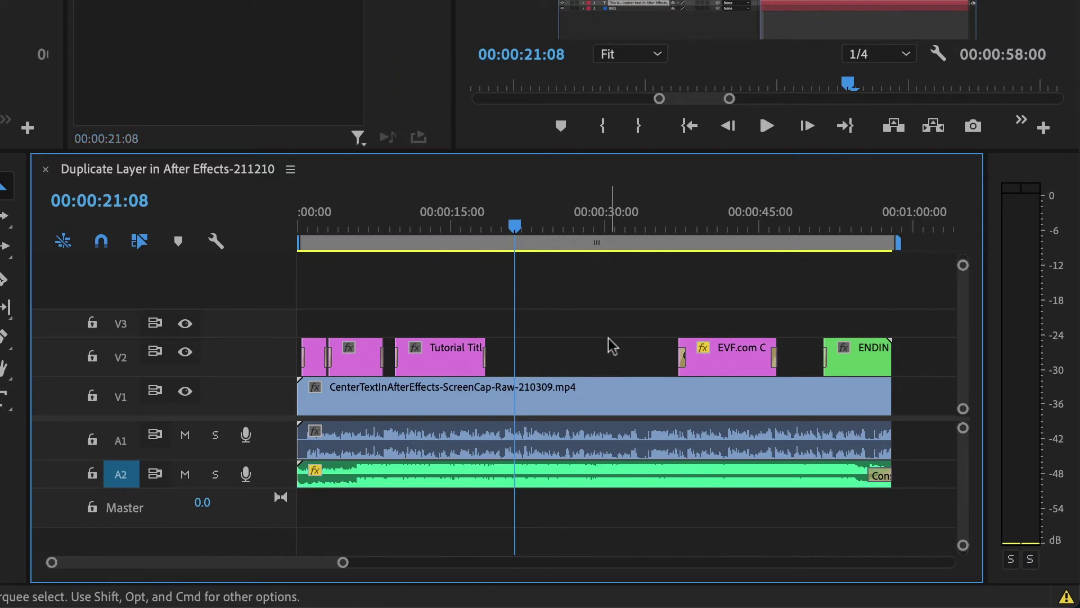
drag(612, 346, 547, 485)
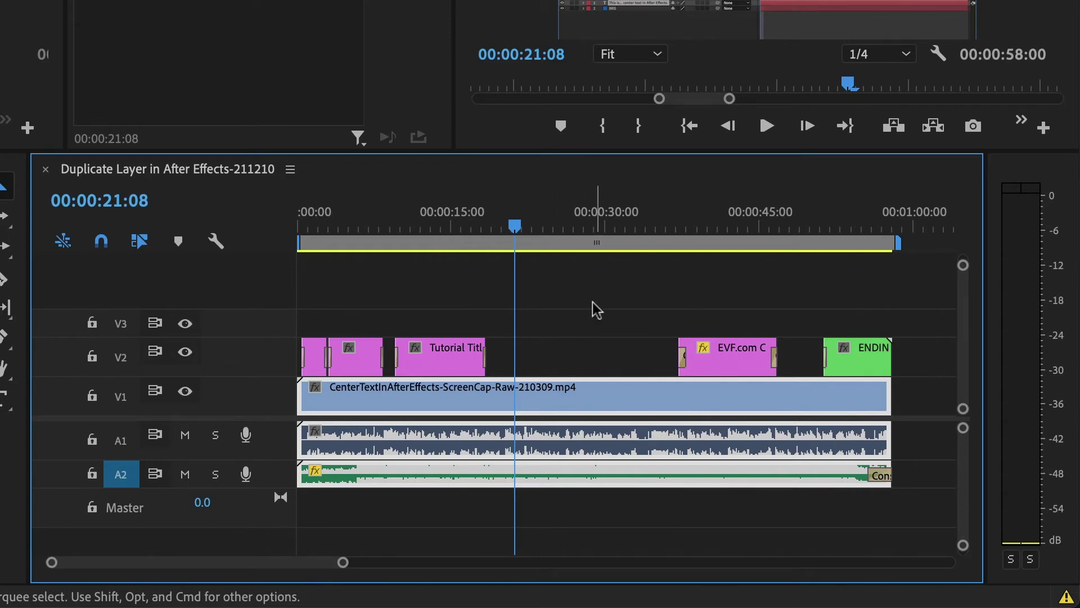
key(ctrl+l)
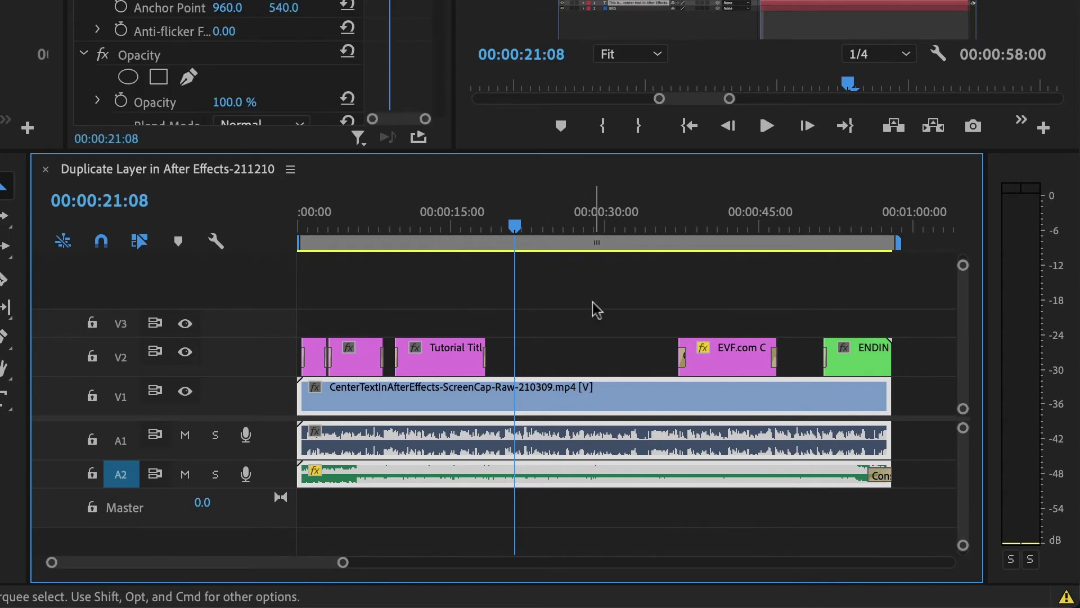
click(585, 396)
Step: Unlink the V1 clip from both audio clips using Clip > Unlink
right_click(597, 410)
scroll(668, 473, down, 5)
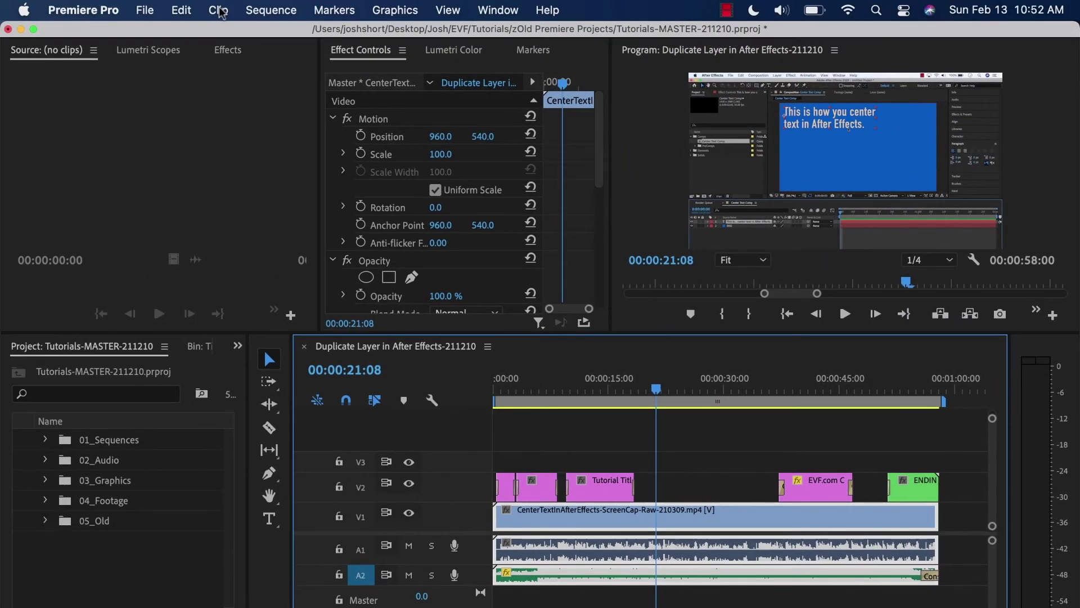
click(218, 11)
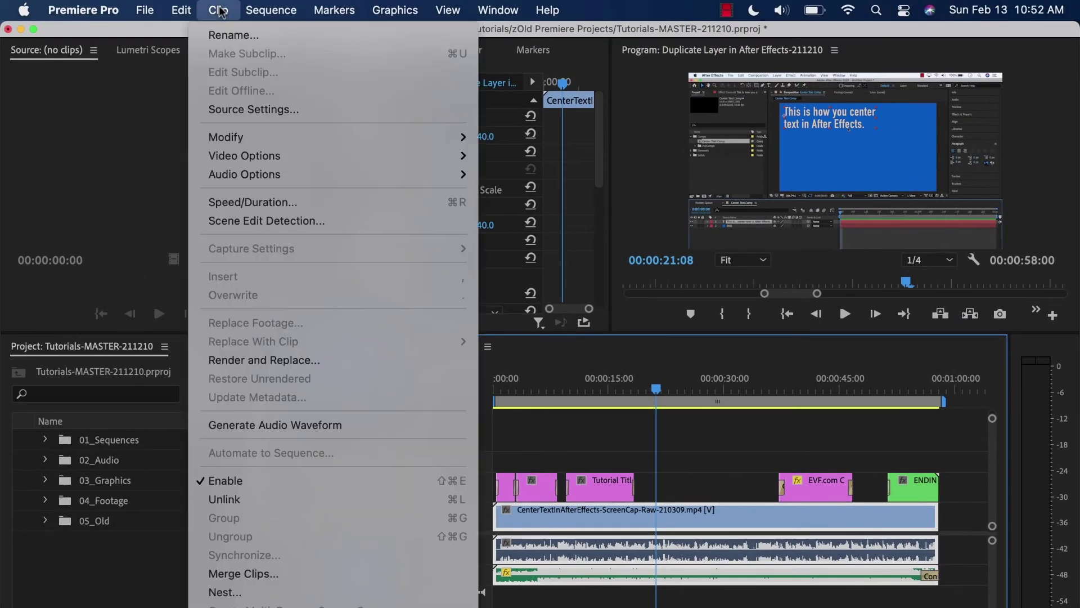
click(322, 497)
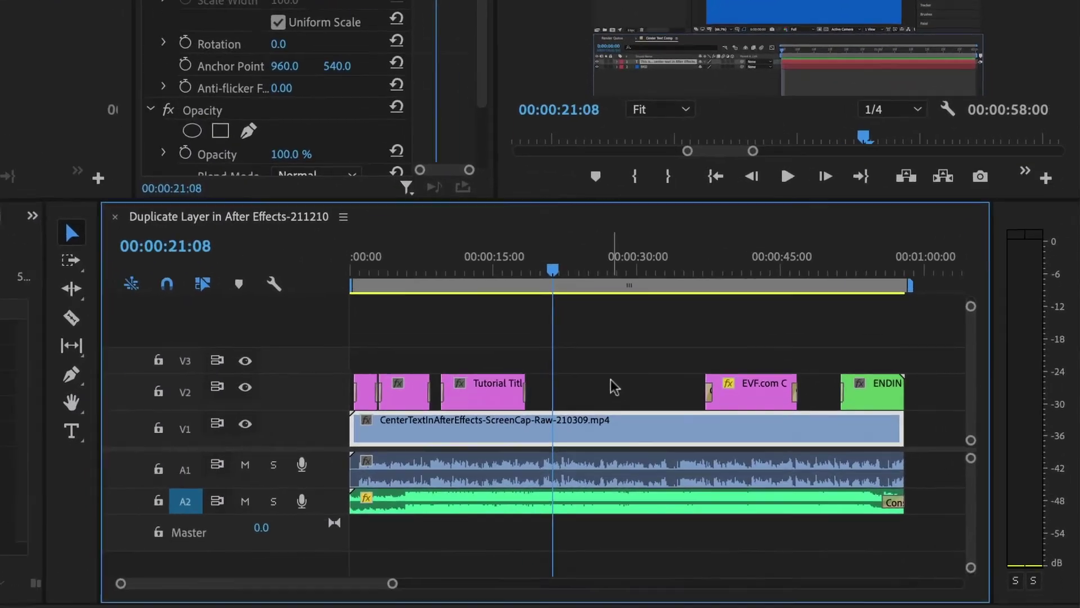